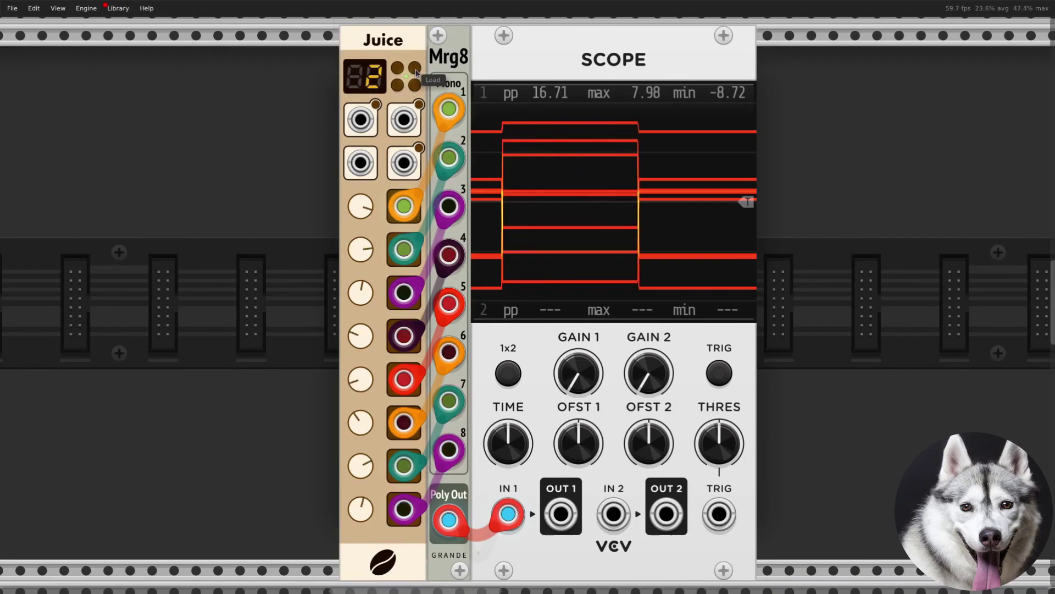
- Load scene 2 in the Juice module, advance it to scene 3 and load that scene
click(416, 73)
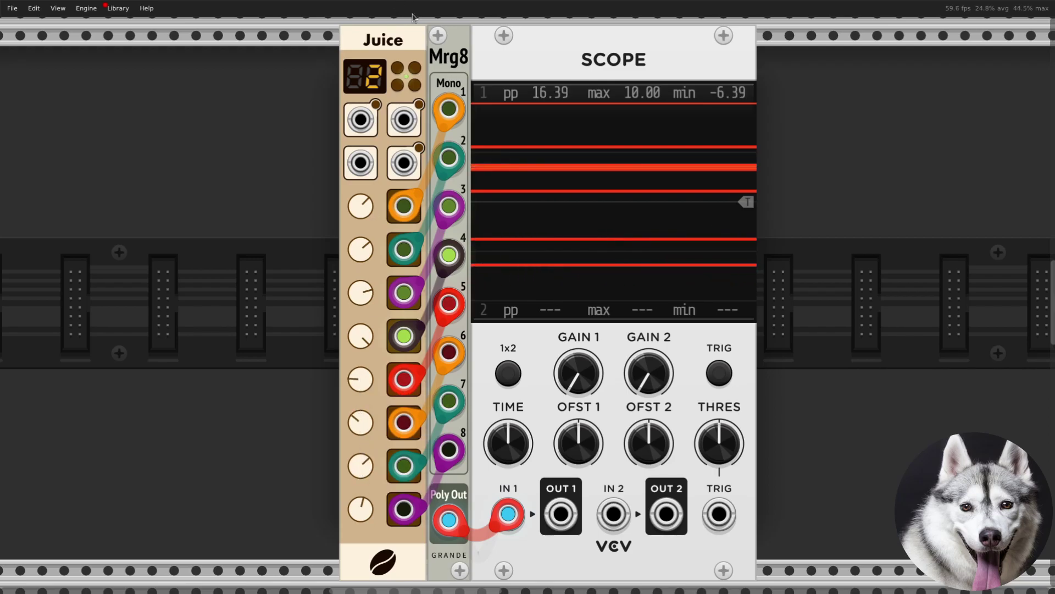
click(416, 89)
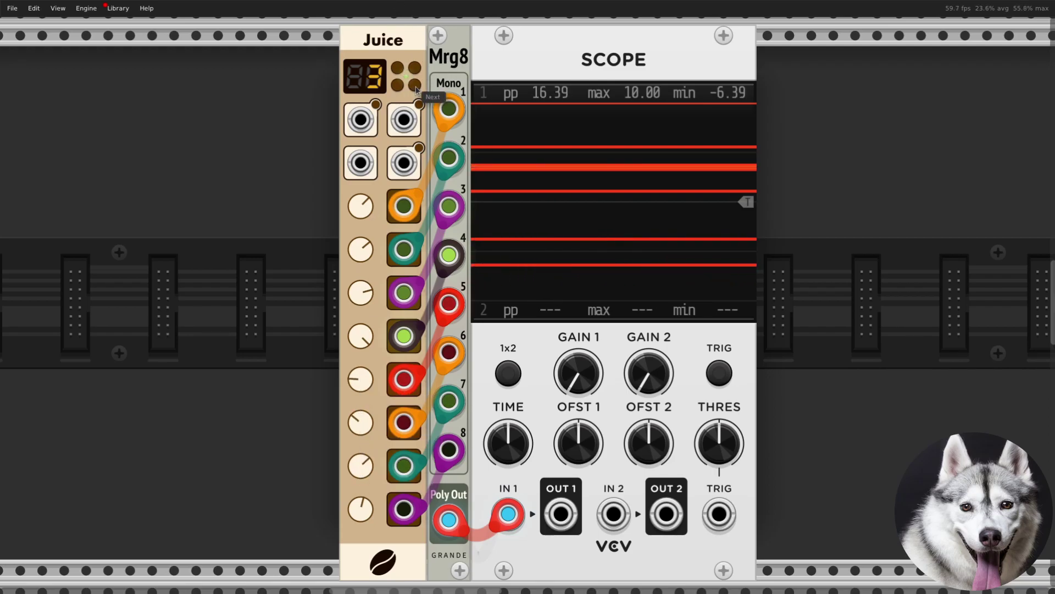
click(419, 75)
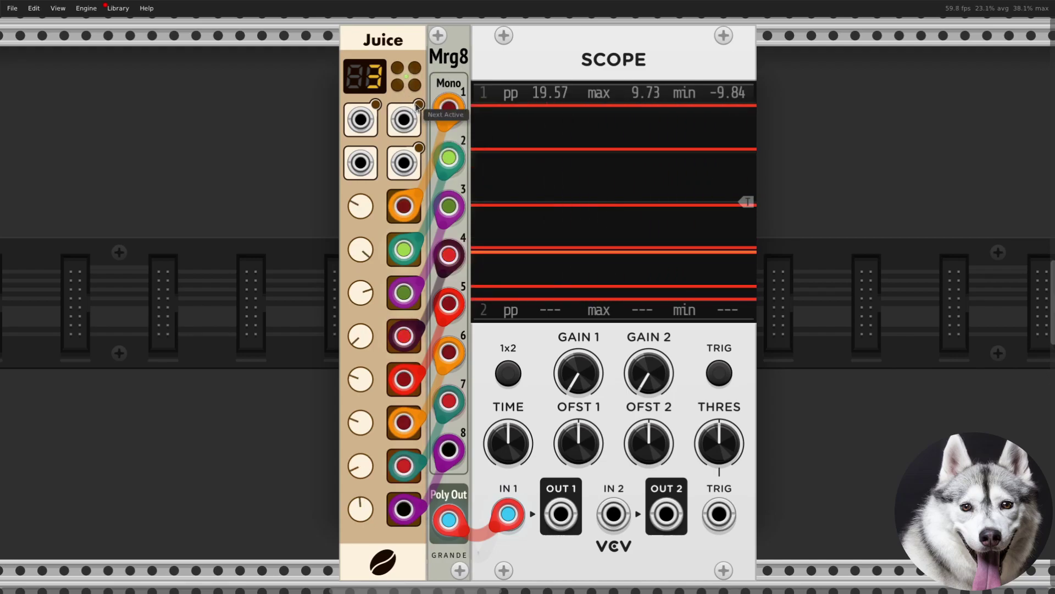
- Trigger several jumps between the active scenes of the Juice module
click(420, 147)
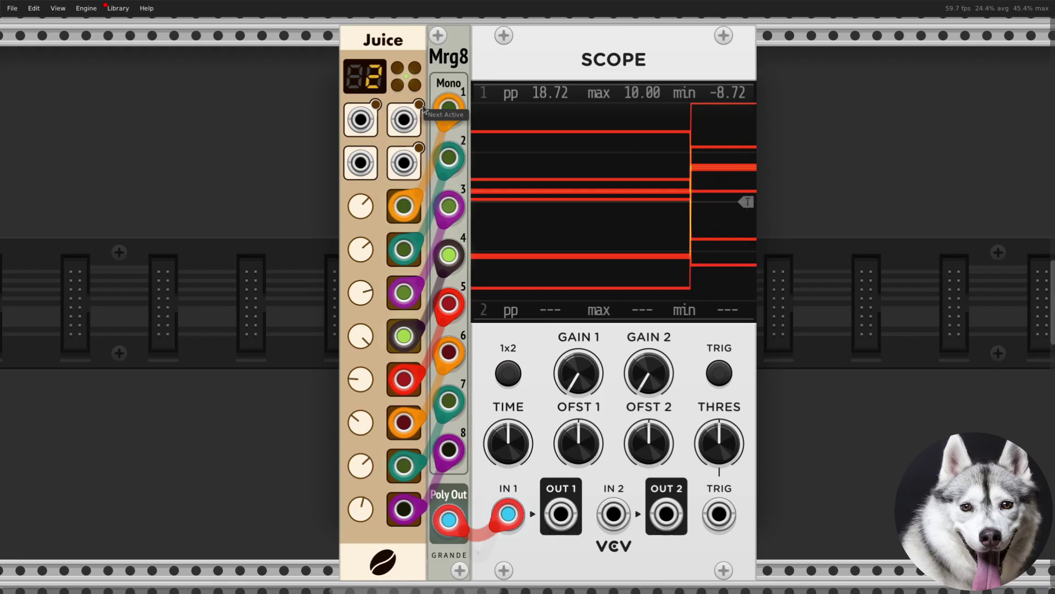
click(421, 147)
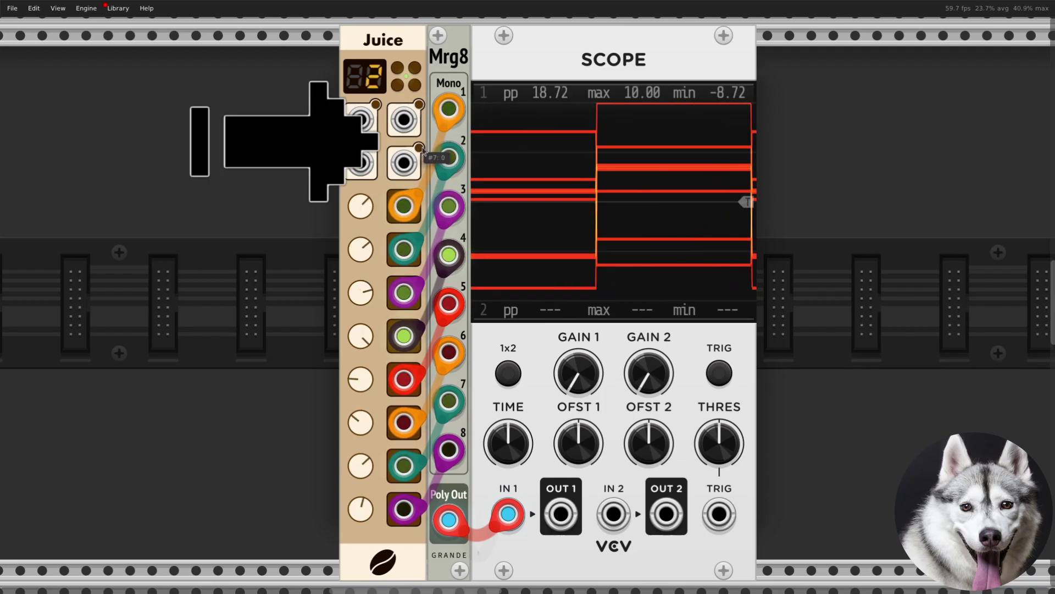
click(421, 148)
click(421, 147)
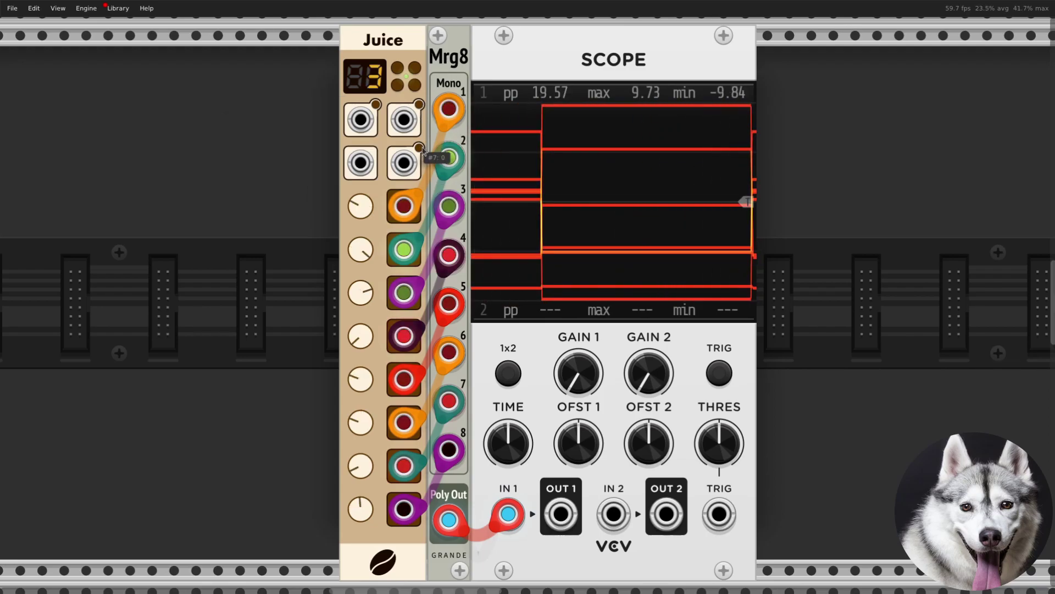
click(421, 148)
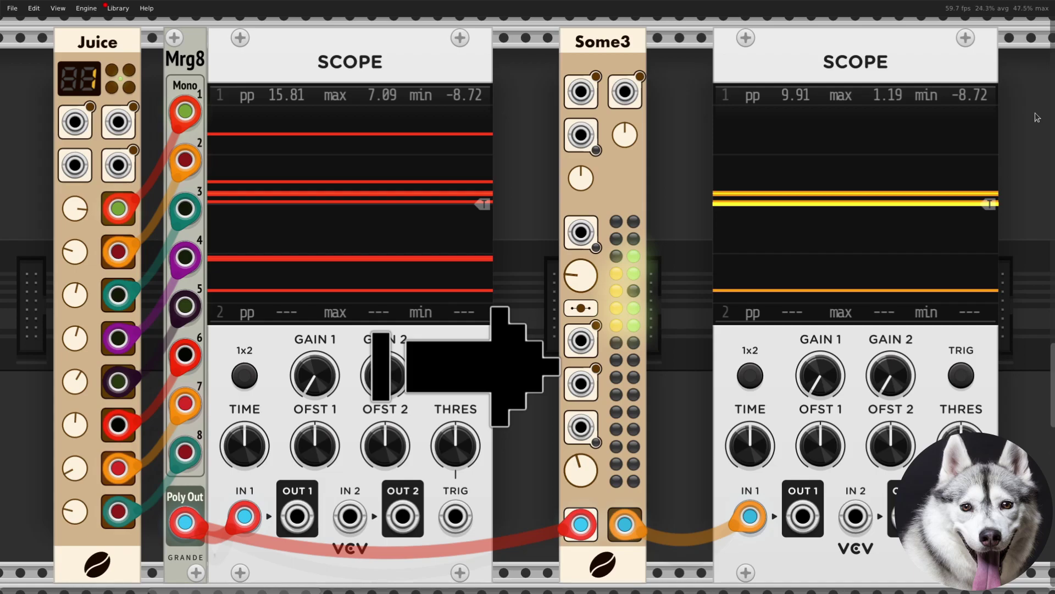
- Set Some3's selection start to 0, extend the selection to all 16 channels, and raise the probability to about 0.86 before lowering it
drag(581, 275, 581, 289)
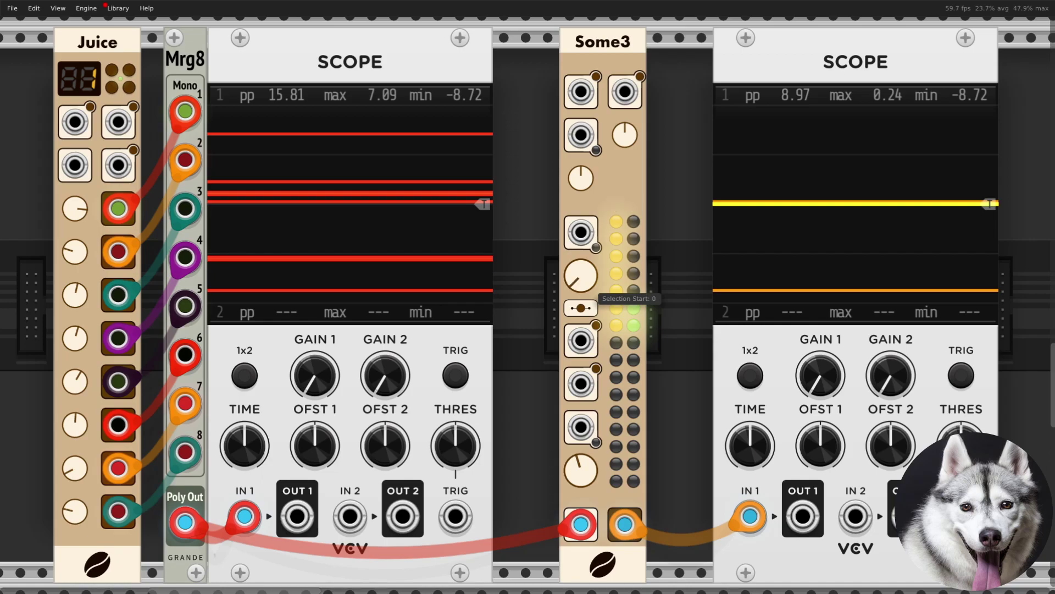
drag(581, 470, 581, 449)
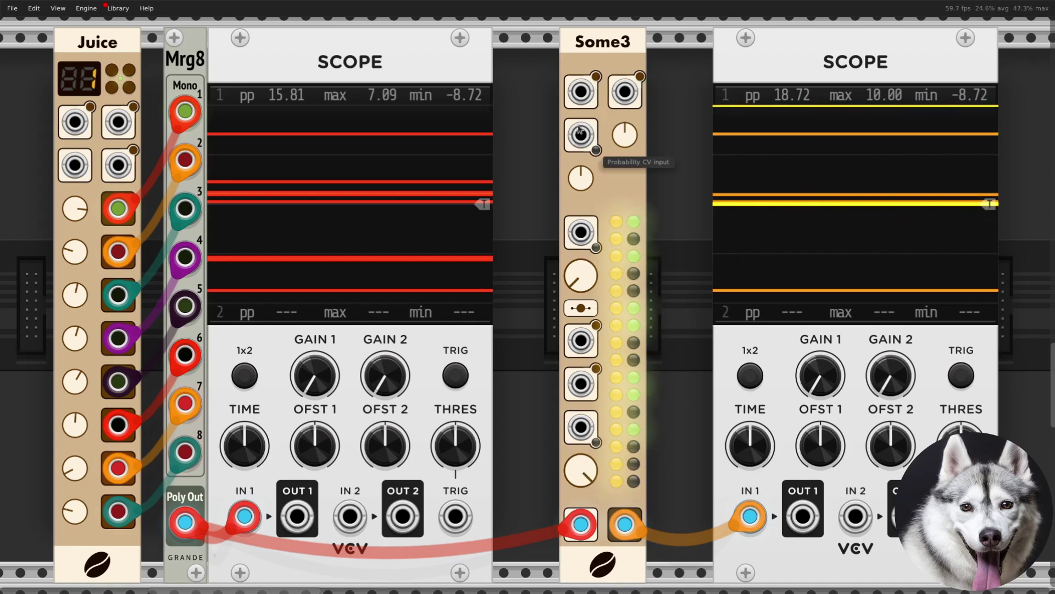
drag(581, 178, 581, 154)
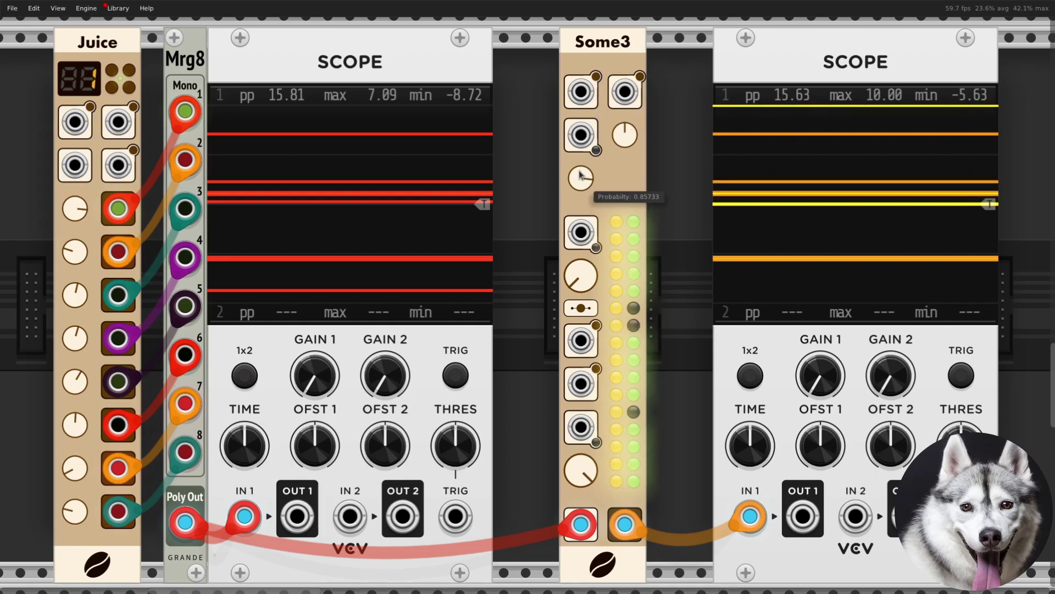
drag(581, 177, 581, 203)
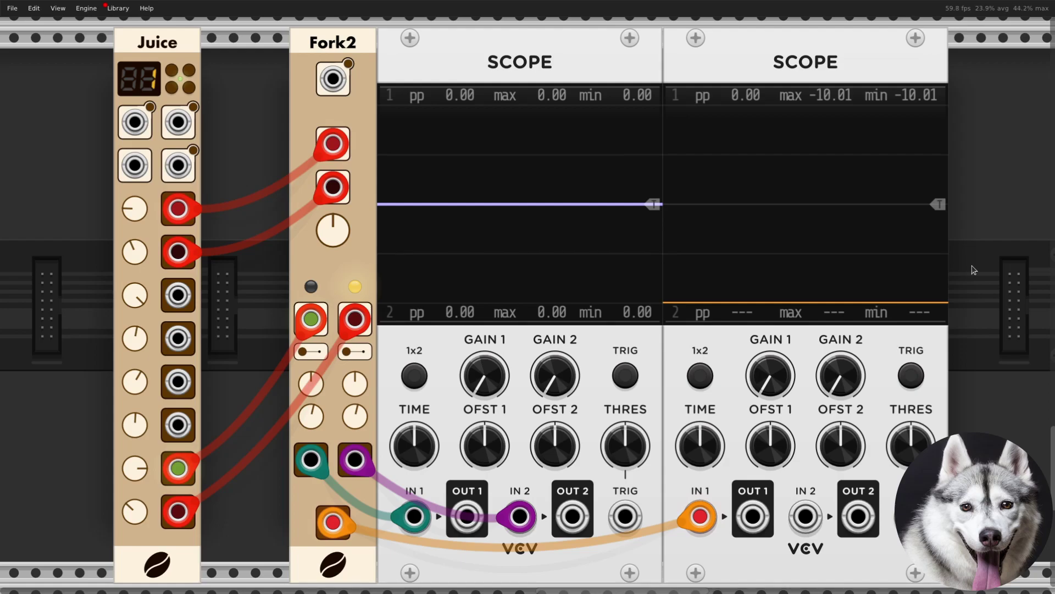
- Vary Juice's voltages 1, 7 and 8 to switch Fork2 between its two channels and change their signals
mouse_move(134, 209)
mouse_down()
mouse_move(135, 184)
mouse_move(139, 215)
mouse_up()
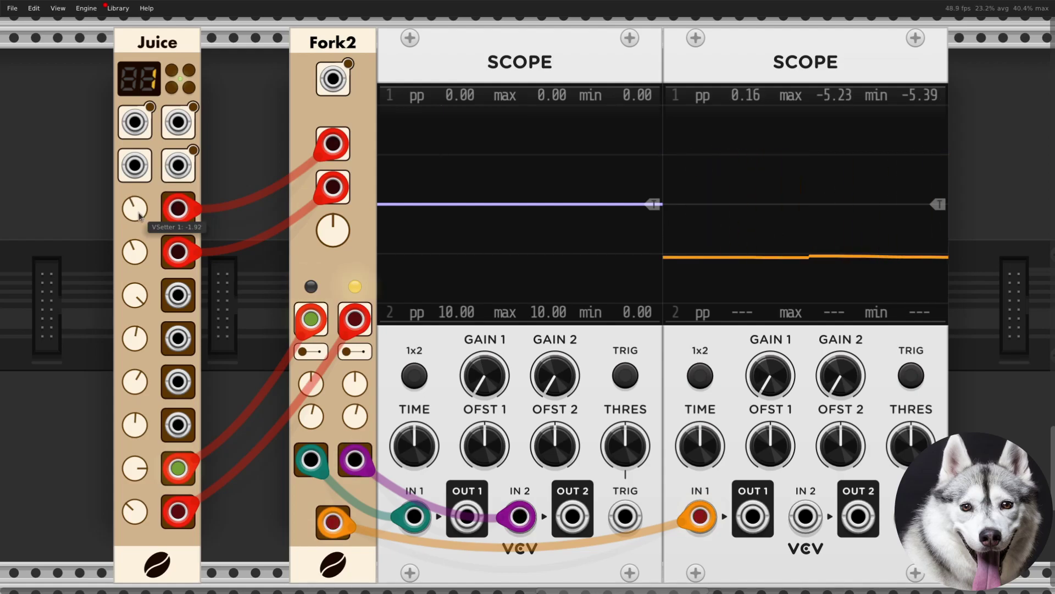
drag(139, 216, 139, 213)
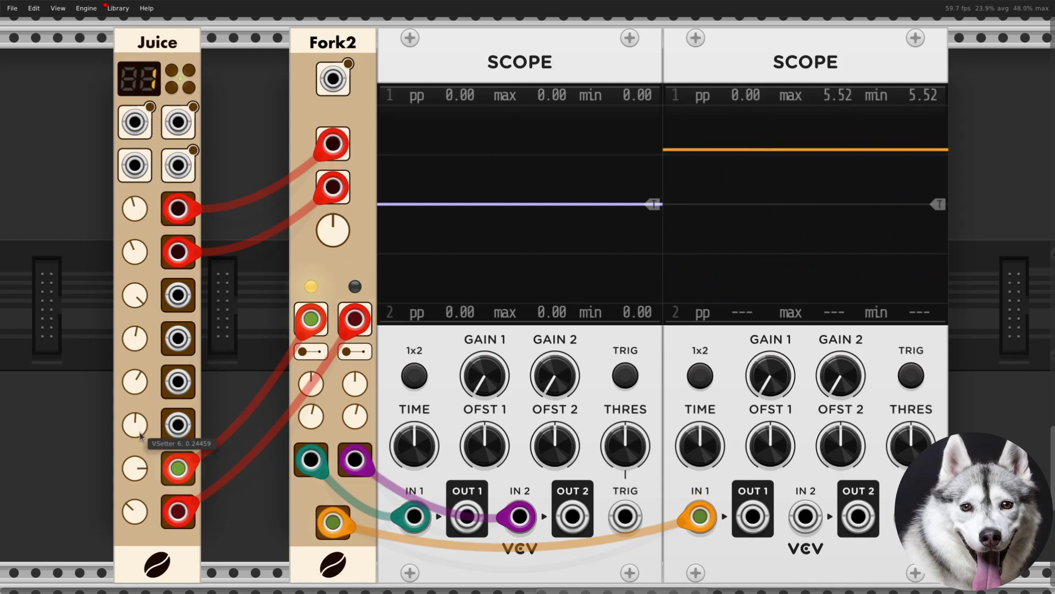
drag(132, 464, 132, 464)
drag(132, 509, 133, 509)
drag(132, 226, 134, 208)
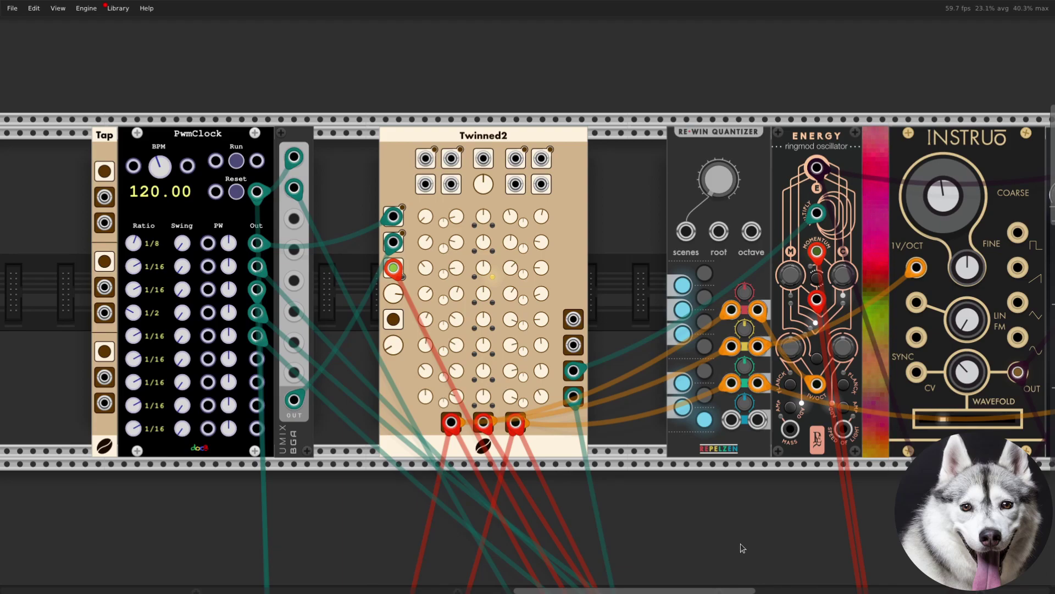
- Run the PwmClock to audition the patch at 120 BPM and stop it again
key(ctrl+minus)
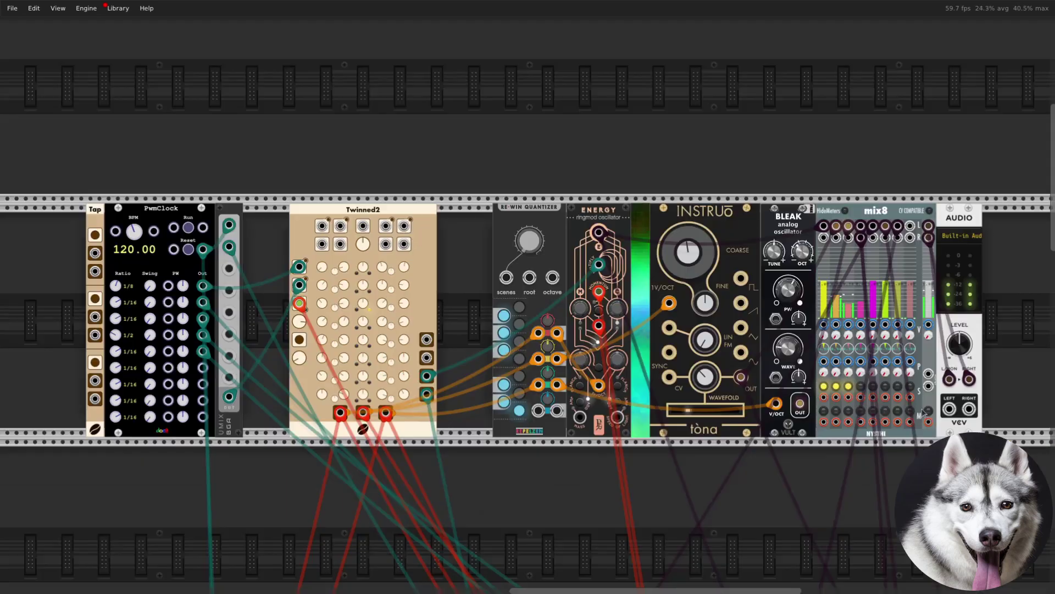
click(189, 227)
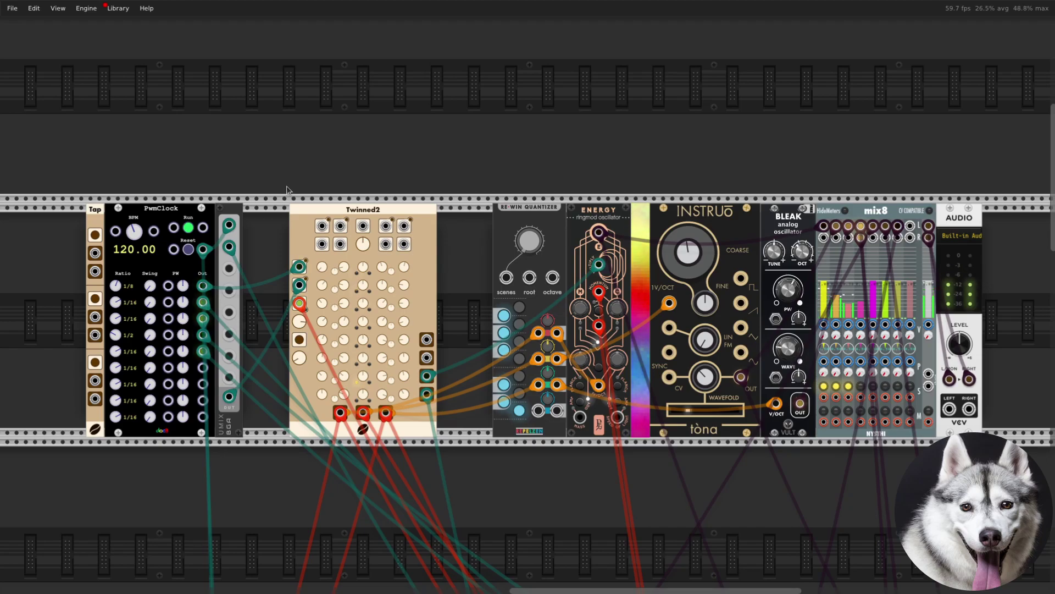
click(188, 227)
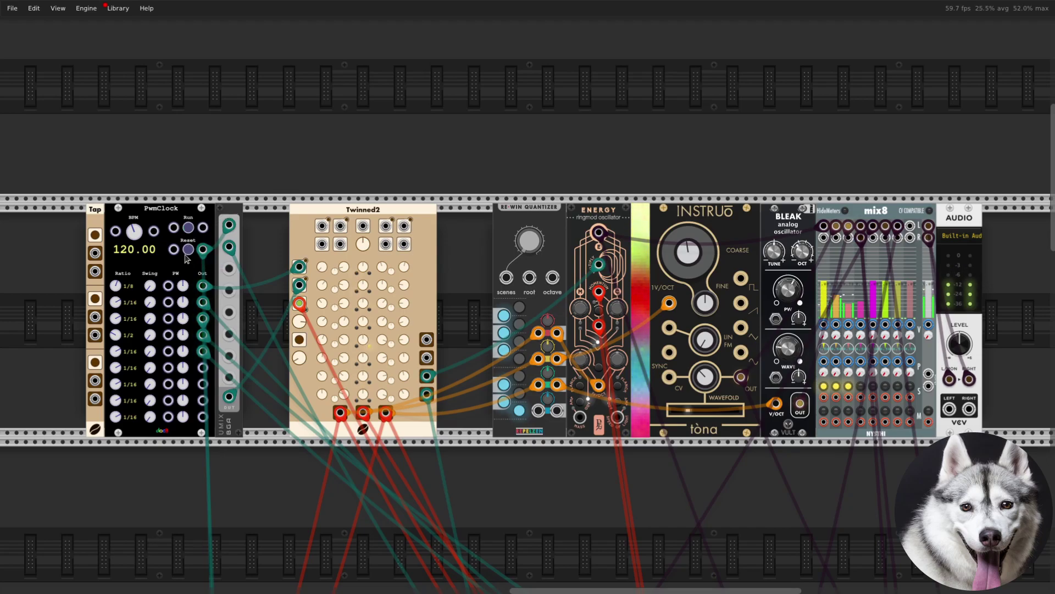
key(F4)
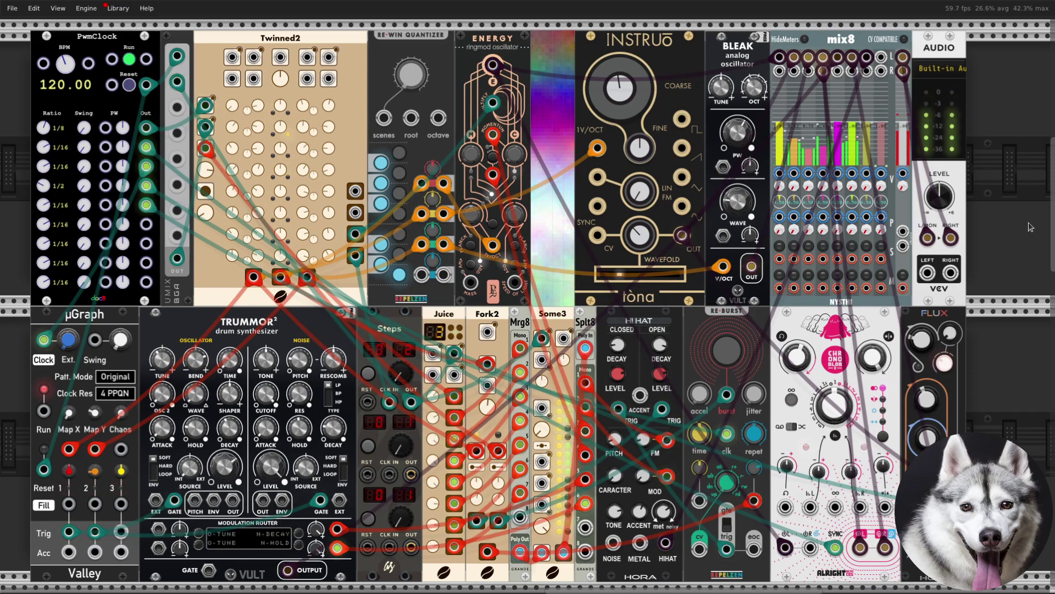
click(129, 60)
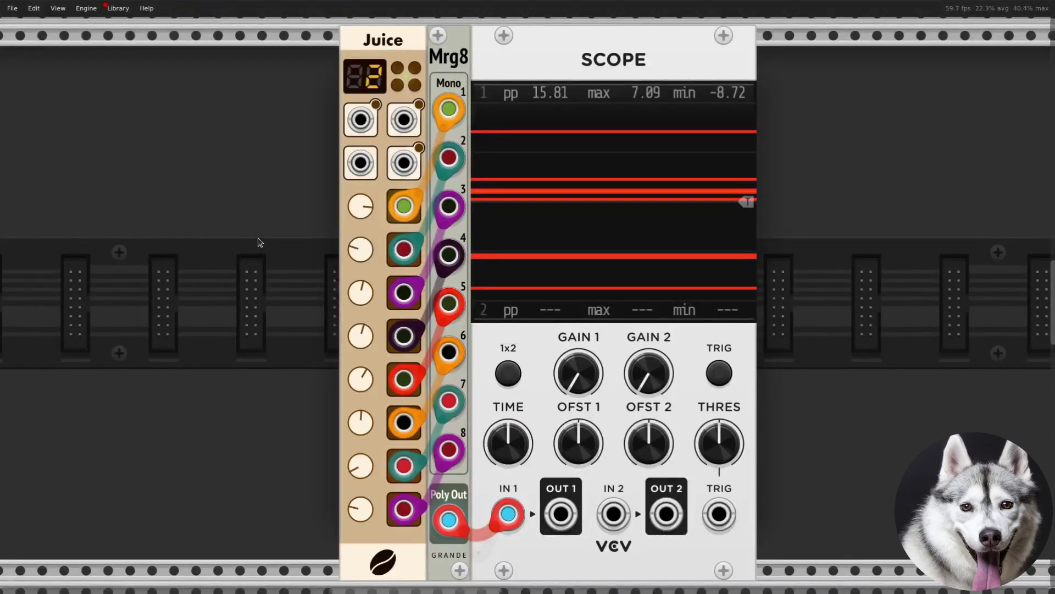
- Step back and forward through Juice's scenes and load scene 2
click(396, 87)
click(415, 85)
click(416, 73)
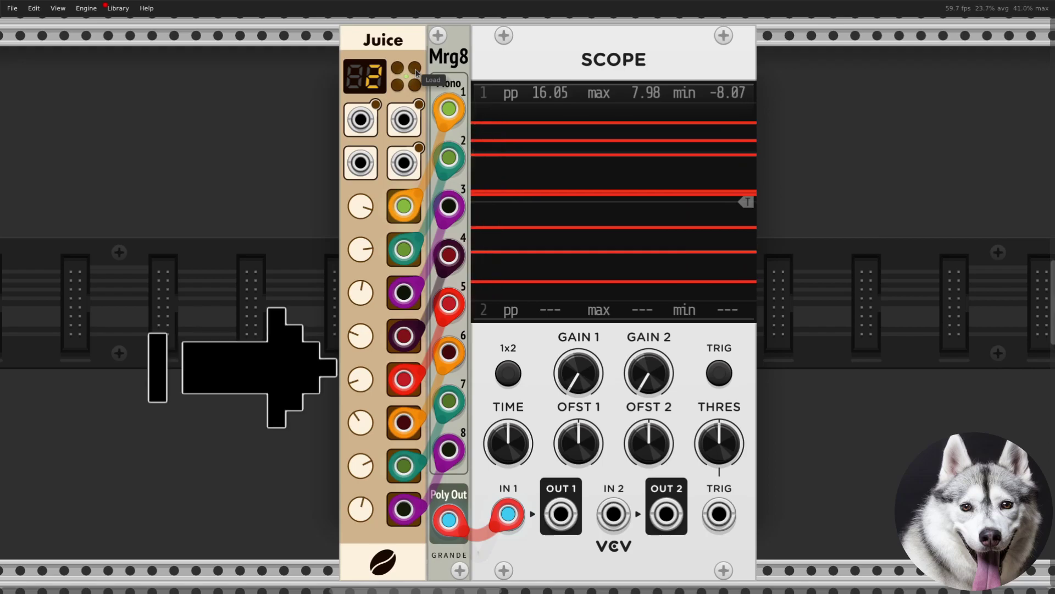
- Set new voltages on Juice's first seven outputs and save them to scene 2
drag(363, 215, 363, 278)
drag(363, 336, 363, 308)
drag(363, 379, 363, 374)
drag(363, 422, 362, 418)
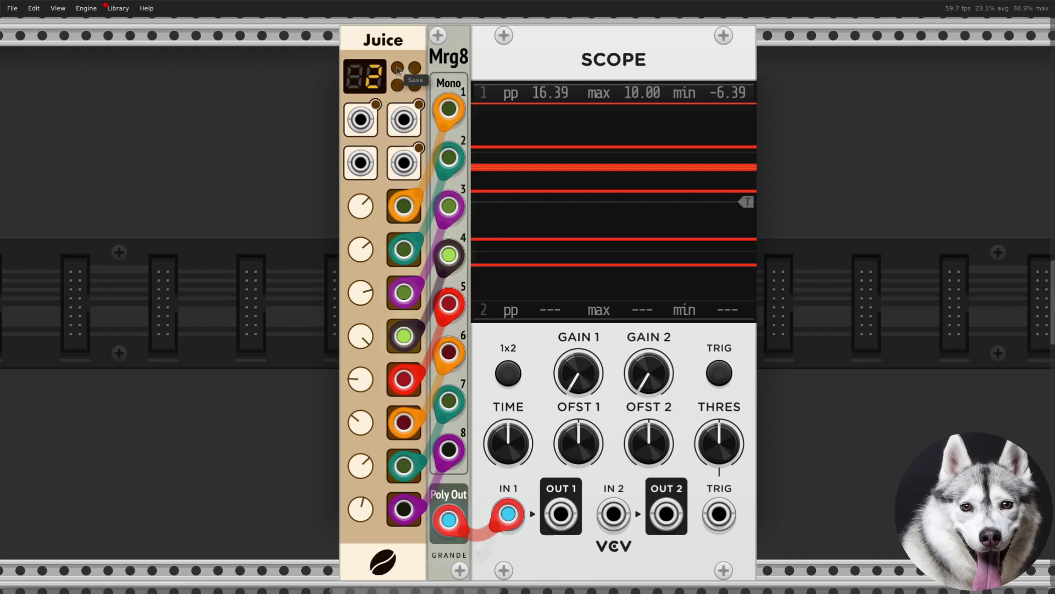
- Advance Juice to scene 3, load it, and trigger a jump to another active scene
click(415, 85)
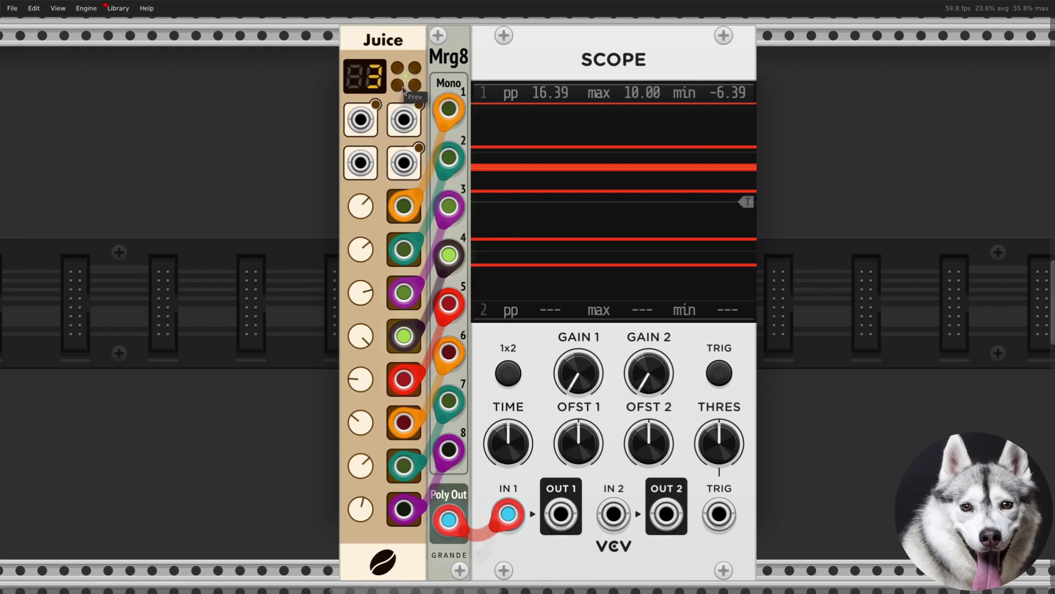
click(417, 76)
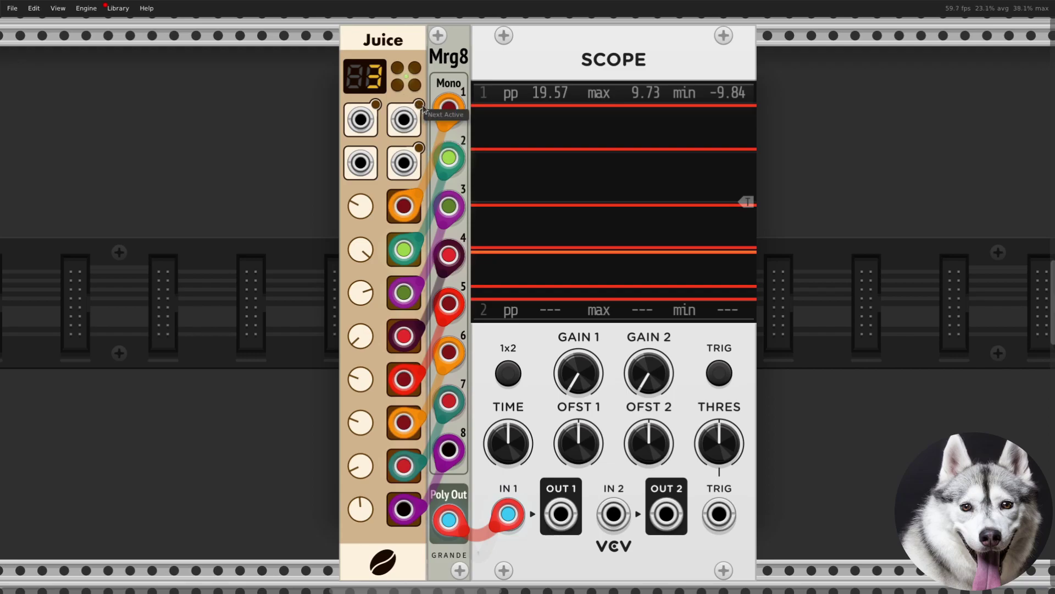
click(419, 149)
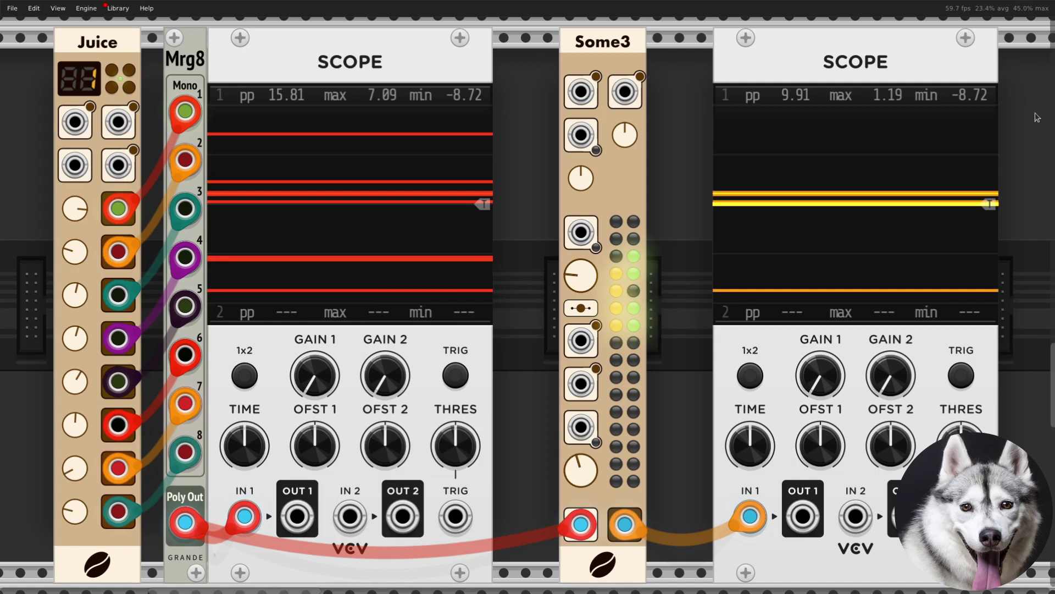
- Select all 16 channels in Some3 from start 0, retrigger its random pick, and lower the probability
drag(598, 276, 589, 363)
drag(581, 470, 581, 412)
click(596, 77)
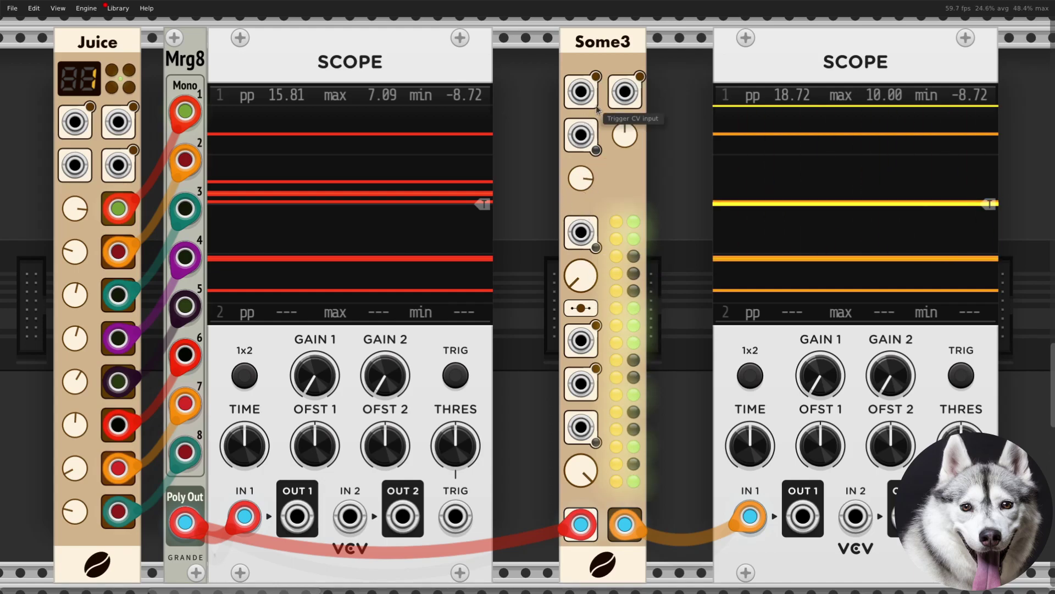
drag(582, 178, 582, 218)
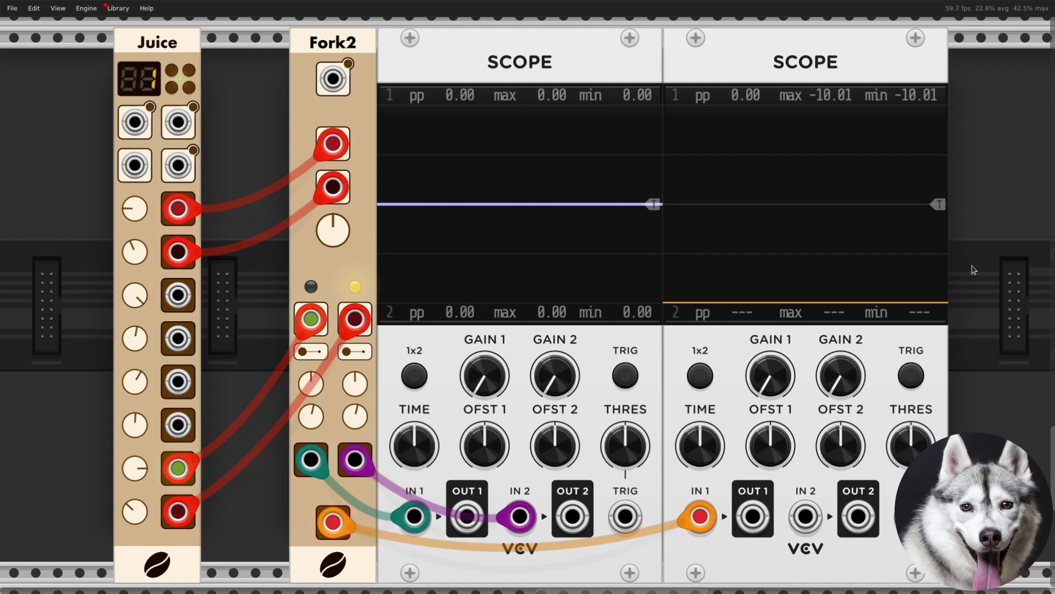
- Sweep Juice's voltage 1 across Fork2's switching point and adjust voltages 7 and 8 feeding its two channels
mouse_move(138, 212)
mouse_down()
mouse_move(138, 200)
mouse_move(146, 222)
mouse_up()
drag(135, 468, 135, 468)
drag(134, 511, 135, 501)
drag(136, 215, 136, 202)
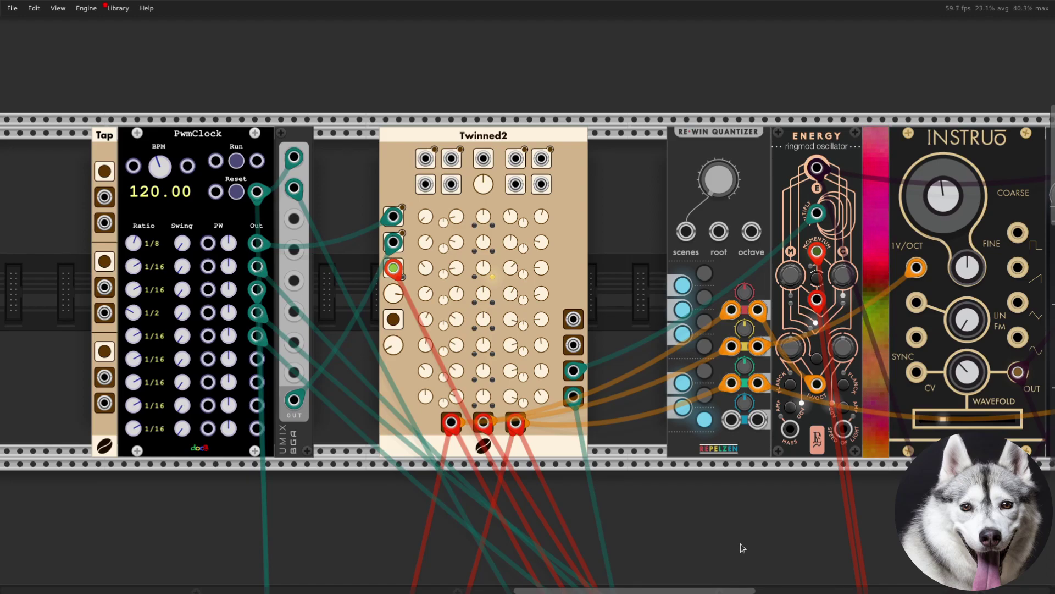
- Run the PwmClock to play the full patch, and stop and reset it at the end
scroll(477, 262, down, 2)
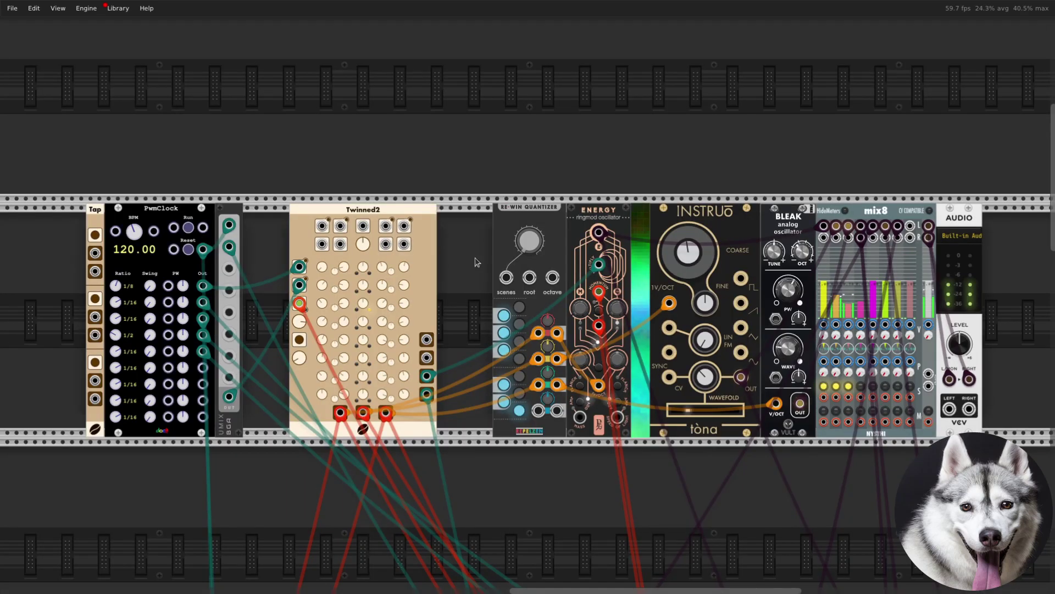
click(188, 228)
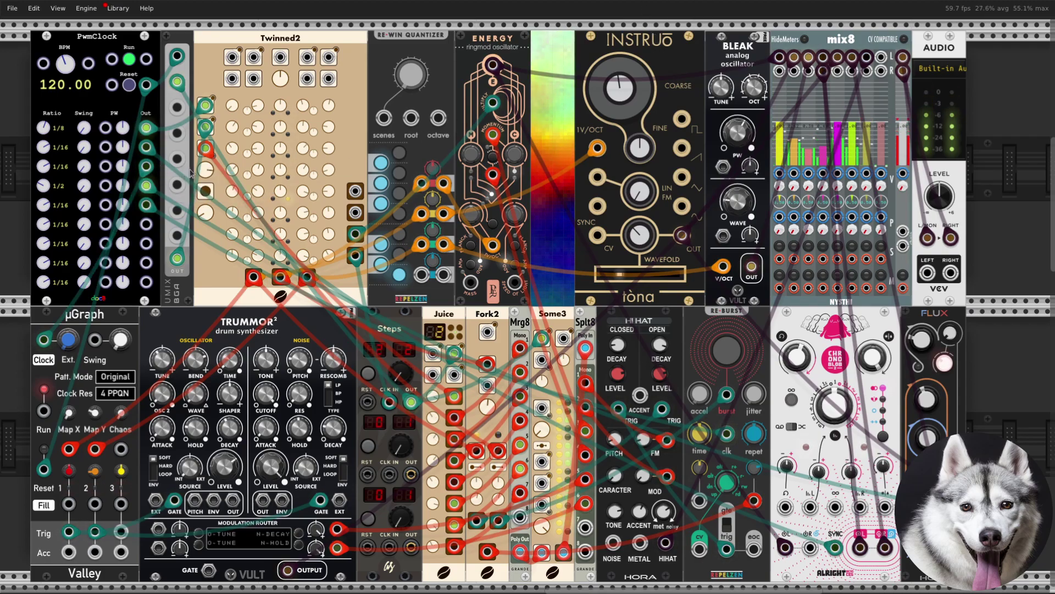
mouse_move(209, 152)
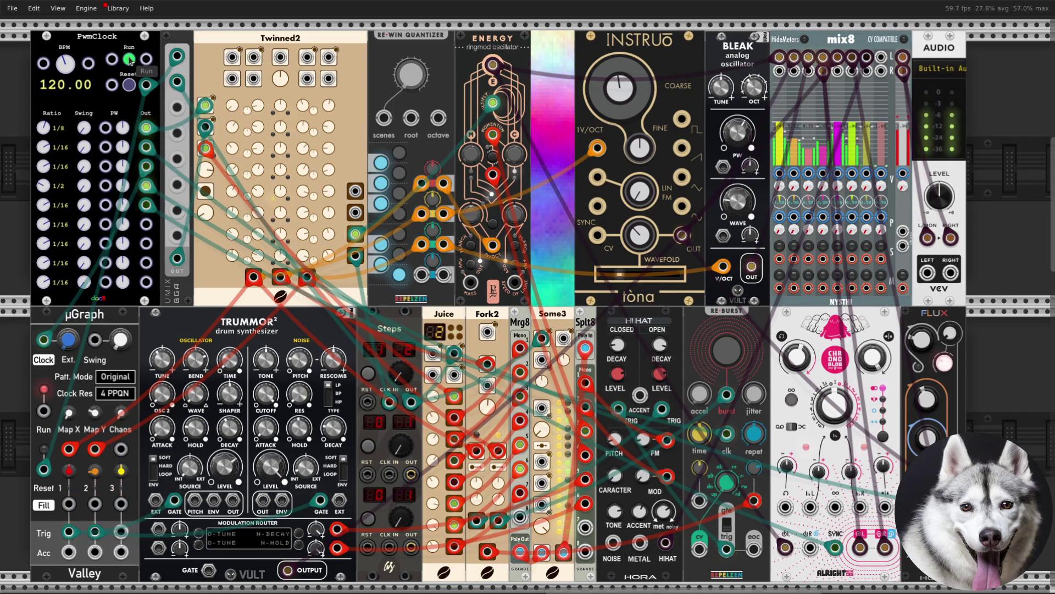
click(129, 59)
click(129, 85)
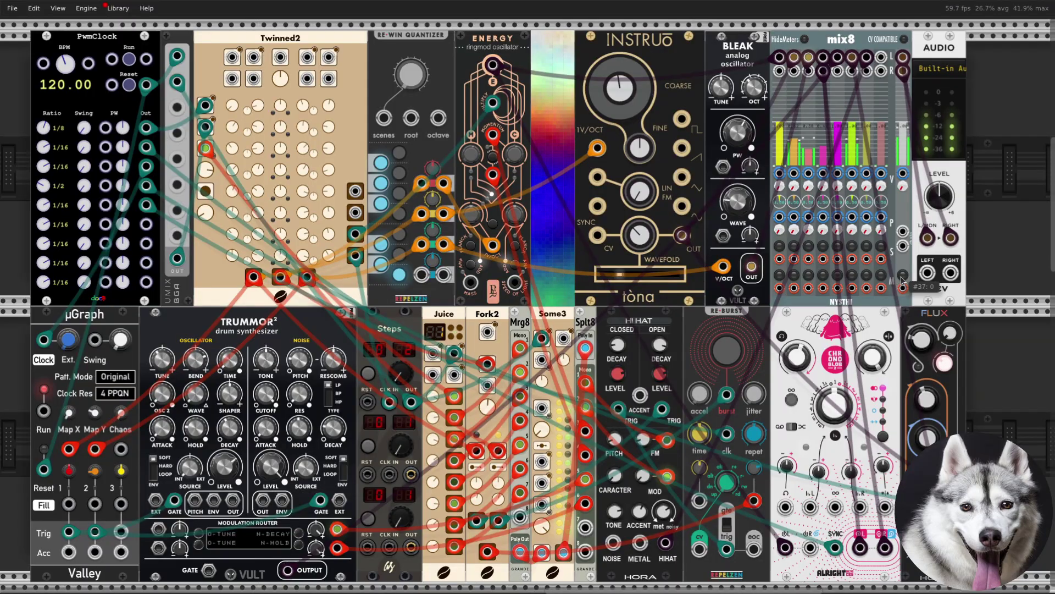